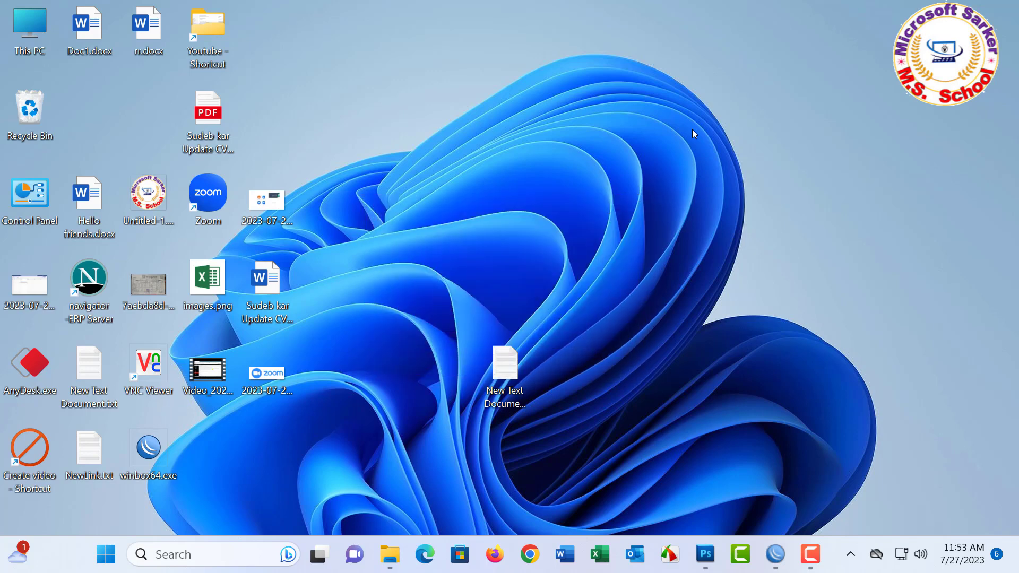
# Open Google Chrome in a maximized window using the first listed profile
pyautogui.click(531, 555)
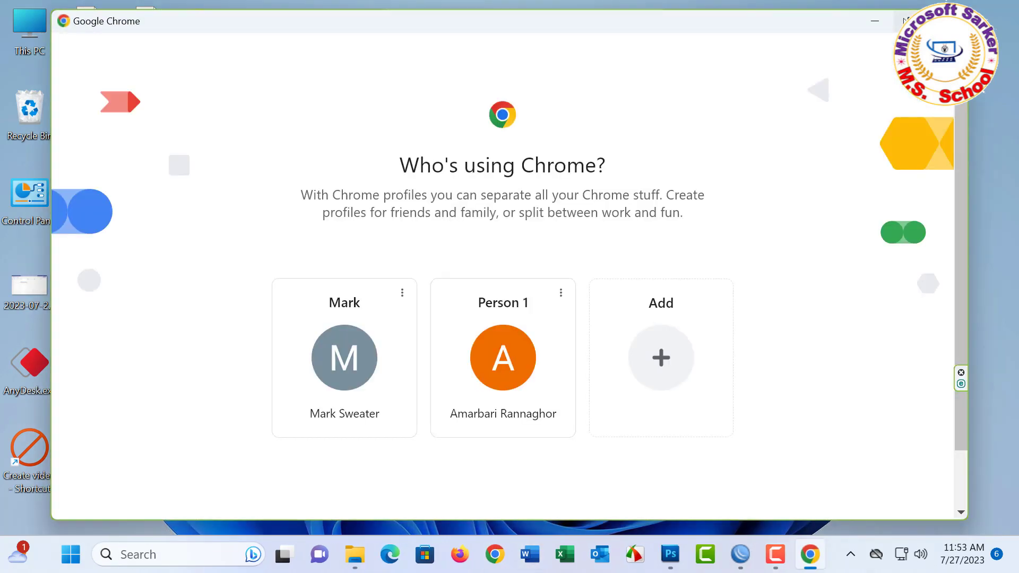
pyautogui.click(906, 20)
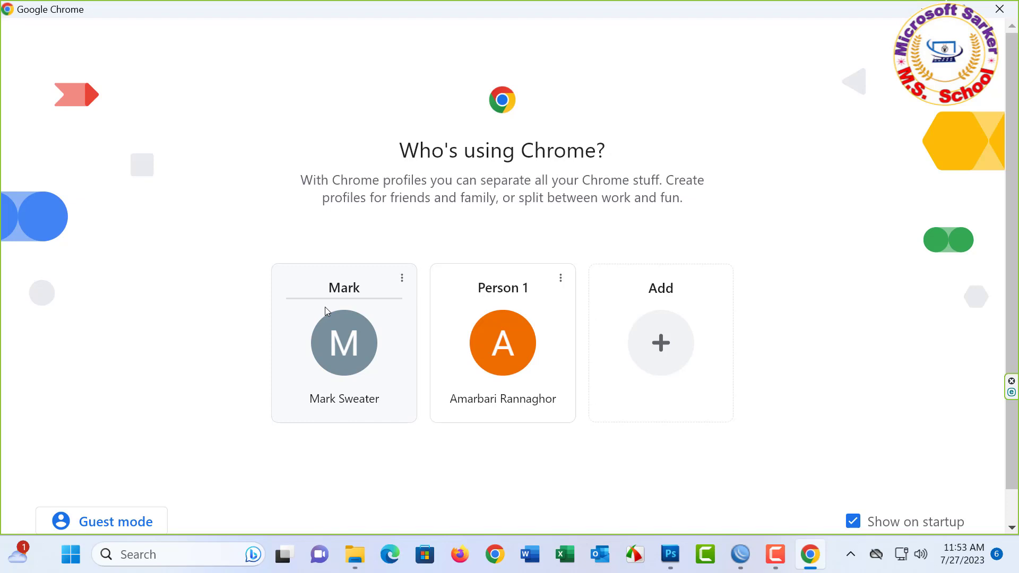
pyautogui.click(342, 382)
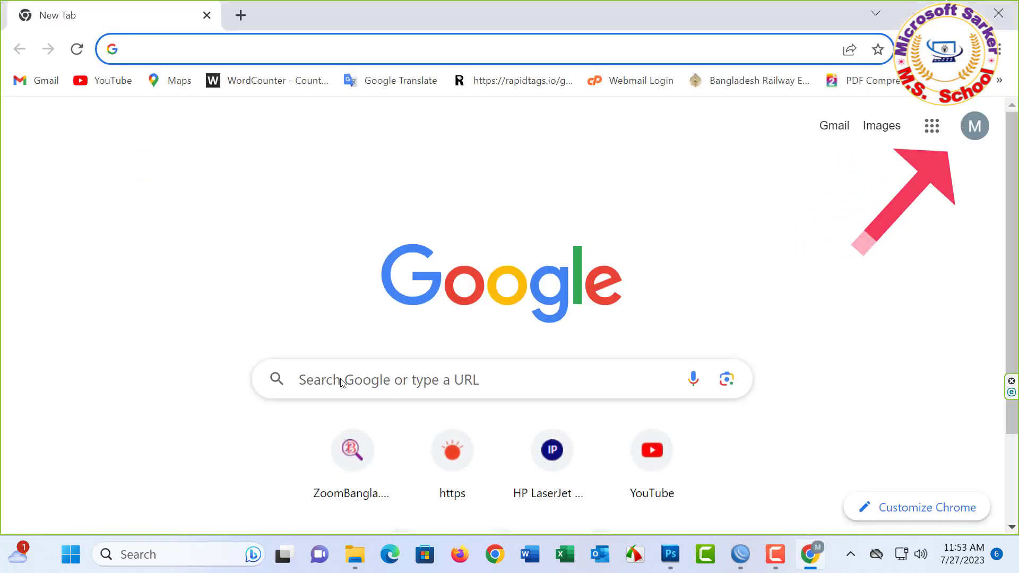
# Search Google for "google meet" and open the official Google Meet site from the results
pyautogui.scroll(-2, 400, 302)
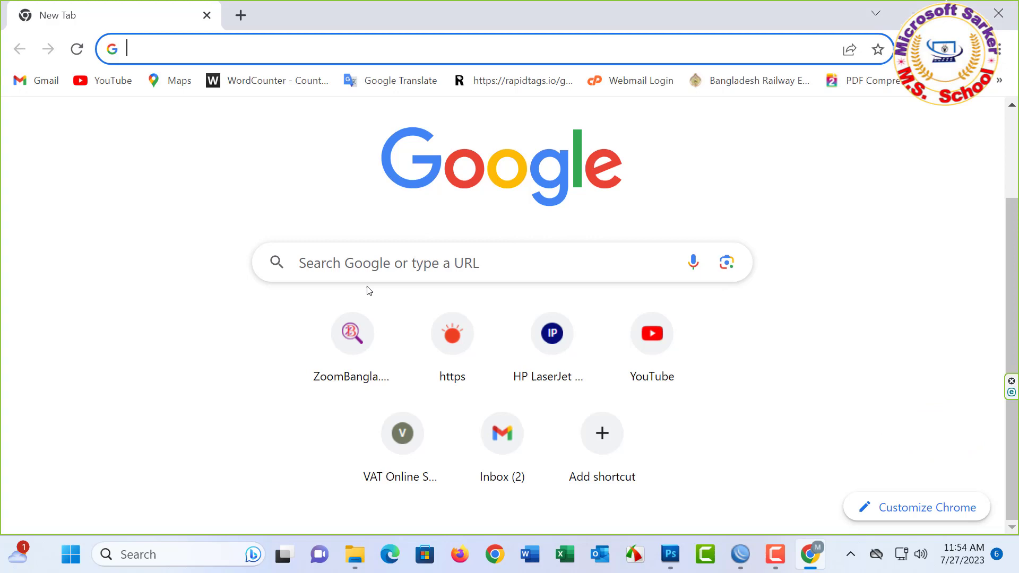
pyautogui.click(393, 260)
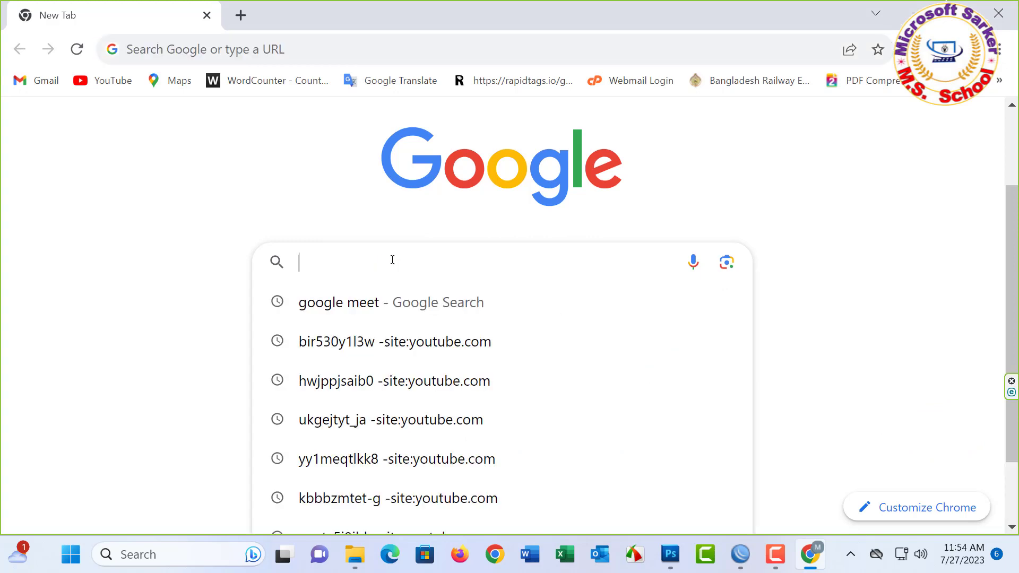
pyautogui.write('google meet')
pyautogui.press('Return')
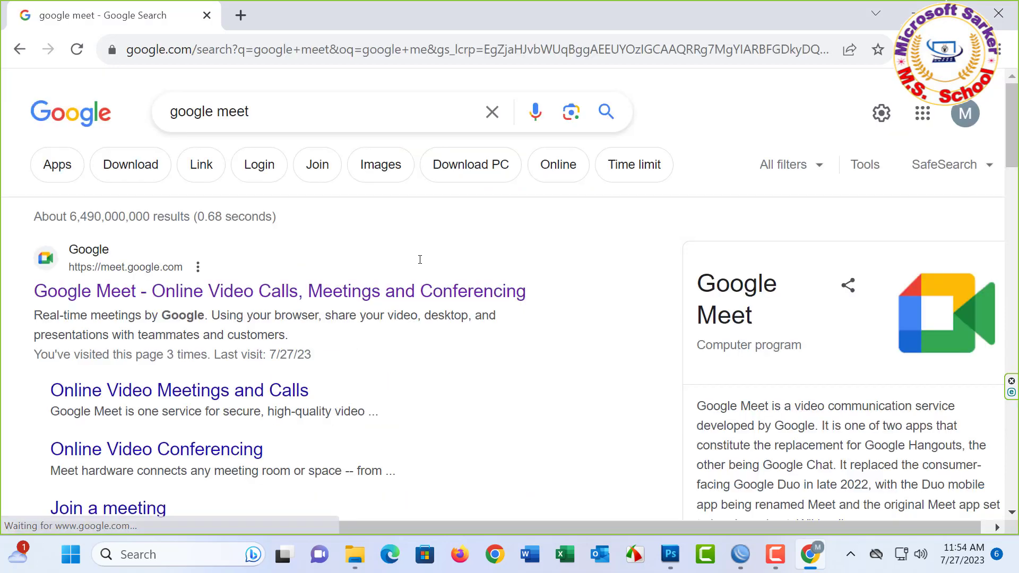
pyautogui.moveTo(16, 223)
pyautogui.mouseDown()
pyautogui.moveTo(504, 325)
pyautogui.moveTo(554, 347)
pyautogui.mouseUp()
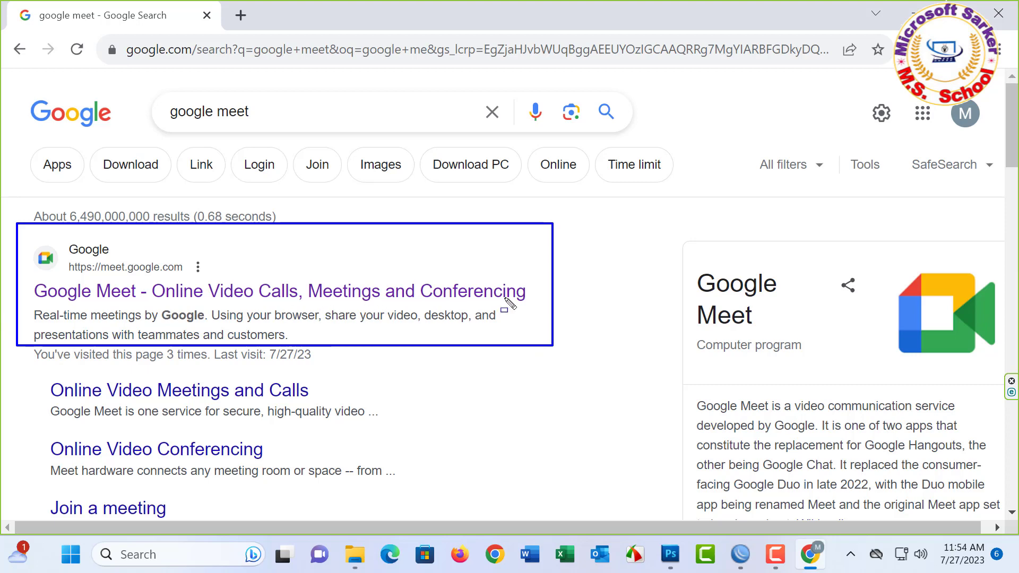
pyautogui.press('Escape')
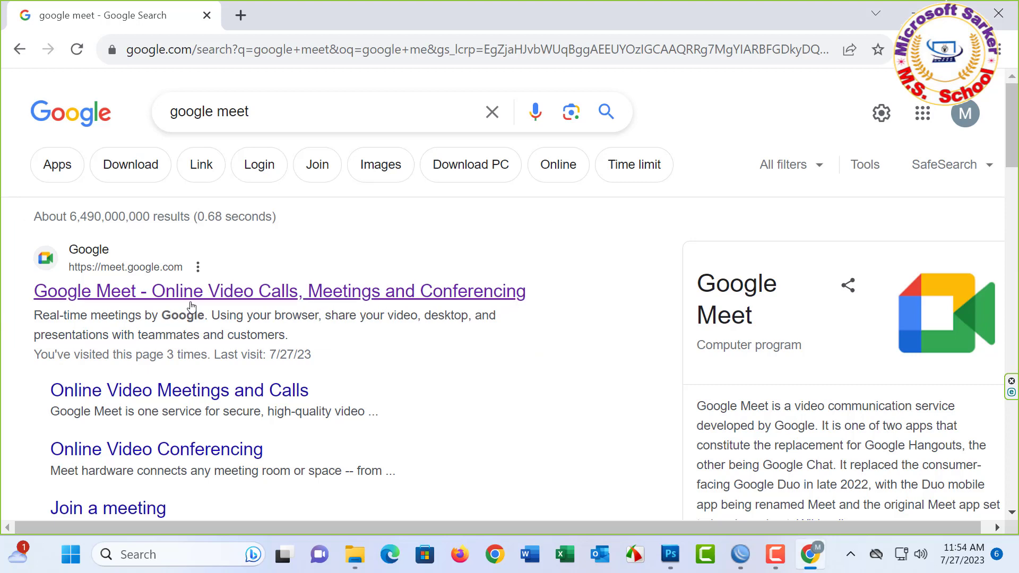
pyautogui.click(151, 293)
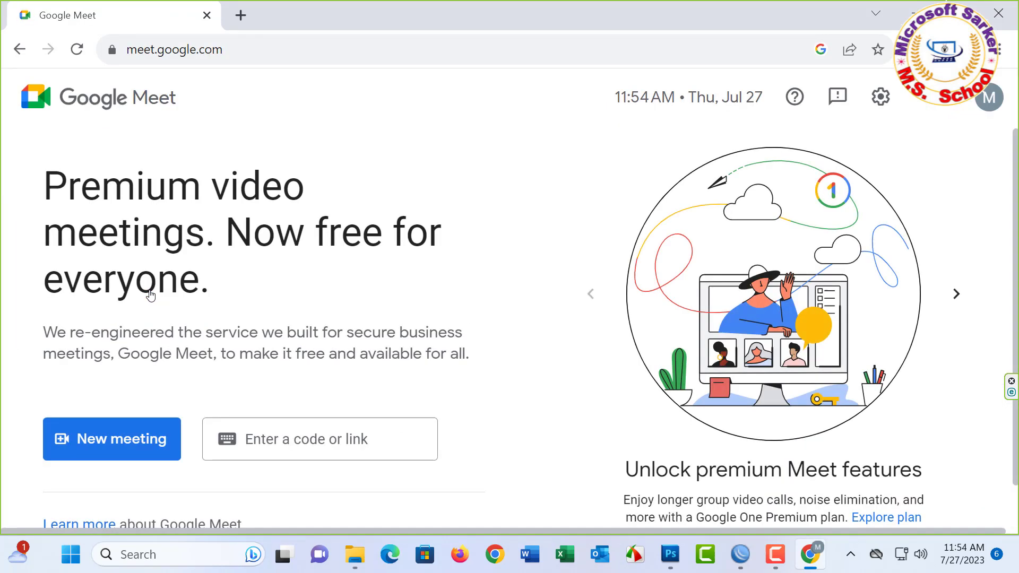
# Create a Google Meet meeting for later, copy its link, and close the link dialog
pyautogui.click(116, 454)
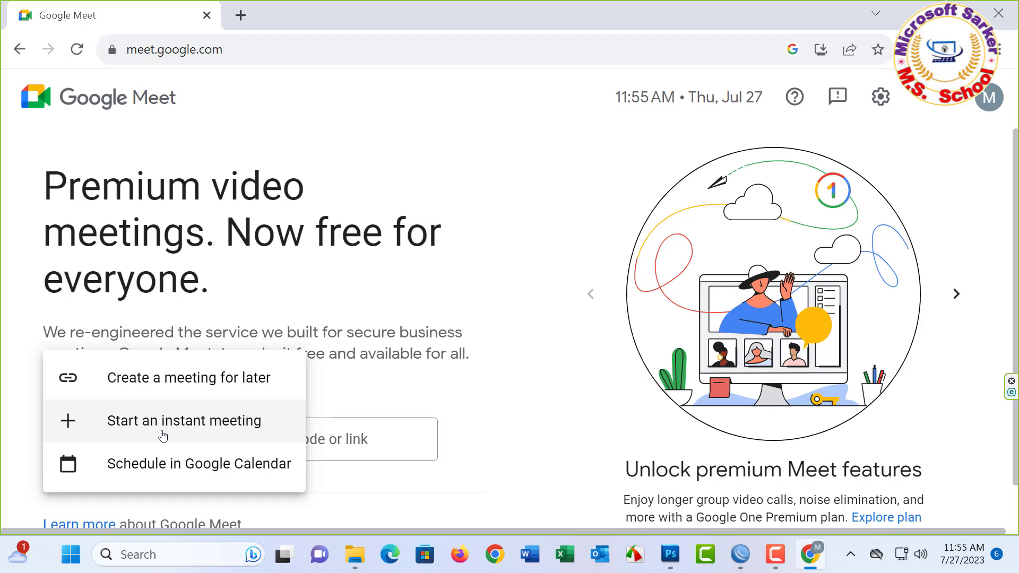
pyautogui.click(193, 379)
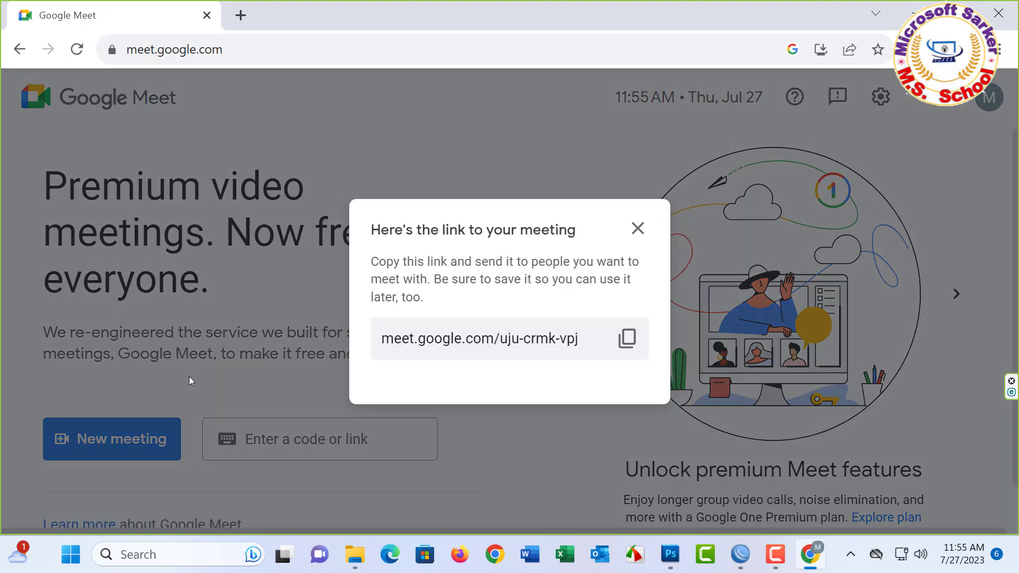
pyautogui.click(625, 344)
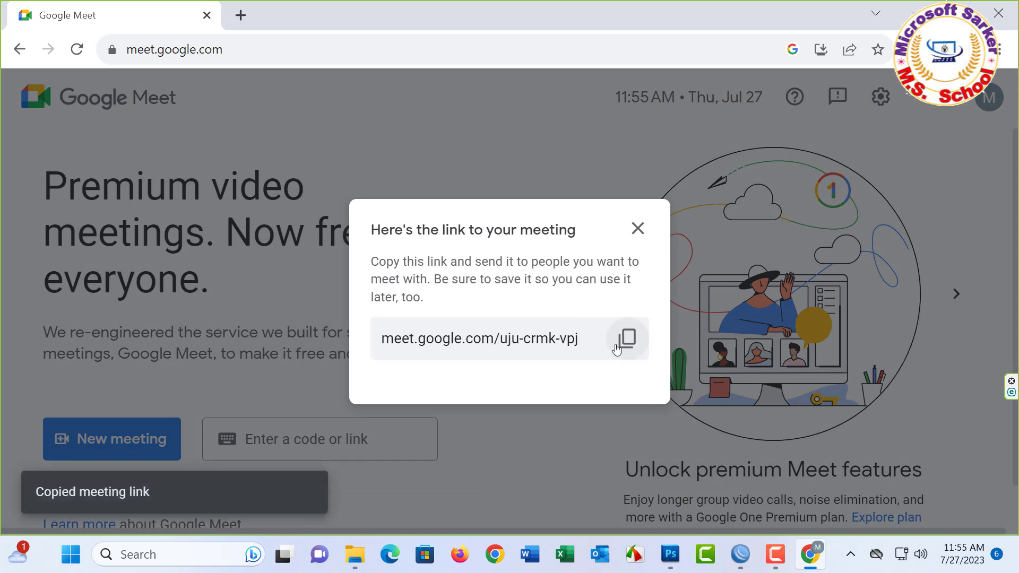
pyautogui.click(637, 229)
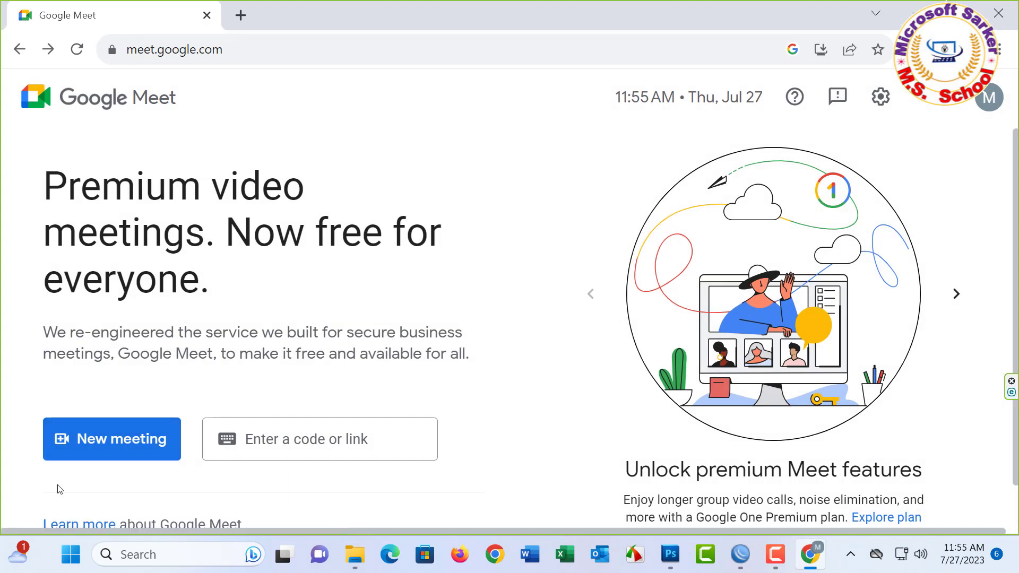
# Start an instant meeting and copy its joining link
pyautogui.click(113, 449)
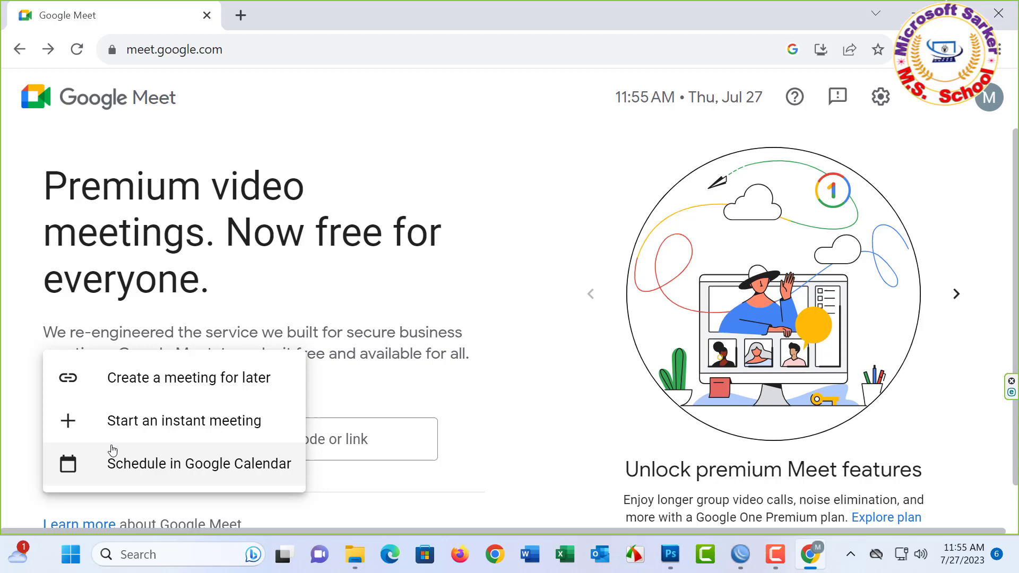
pyautogui.click(197, 423)
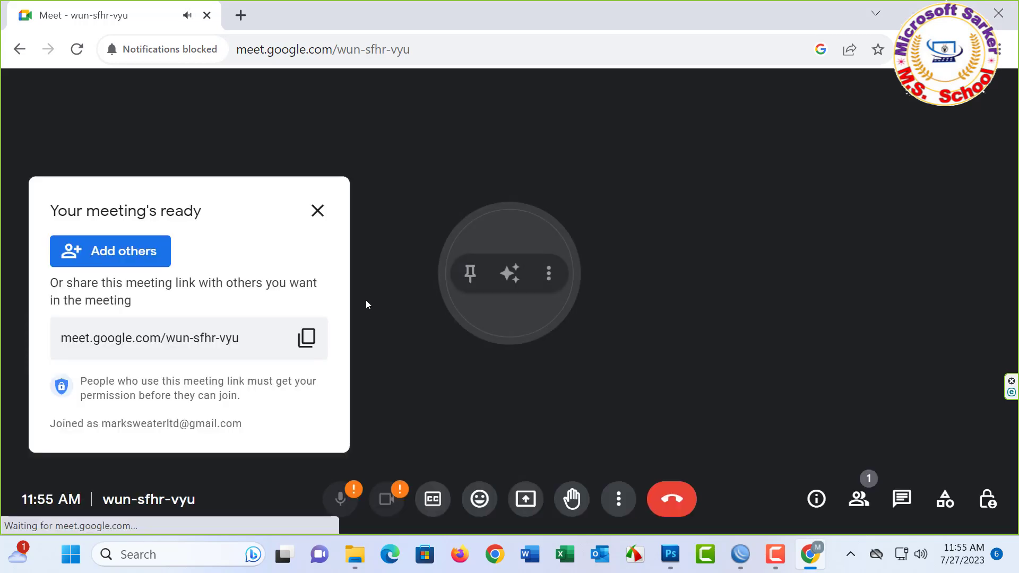
pyautogui.click(308, 340)
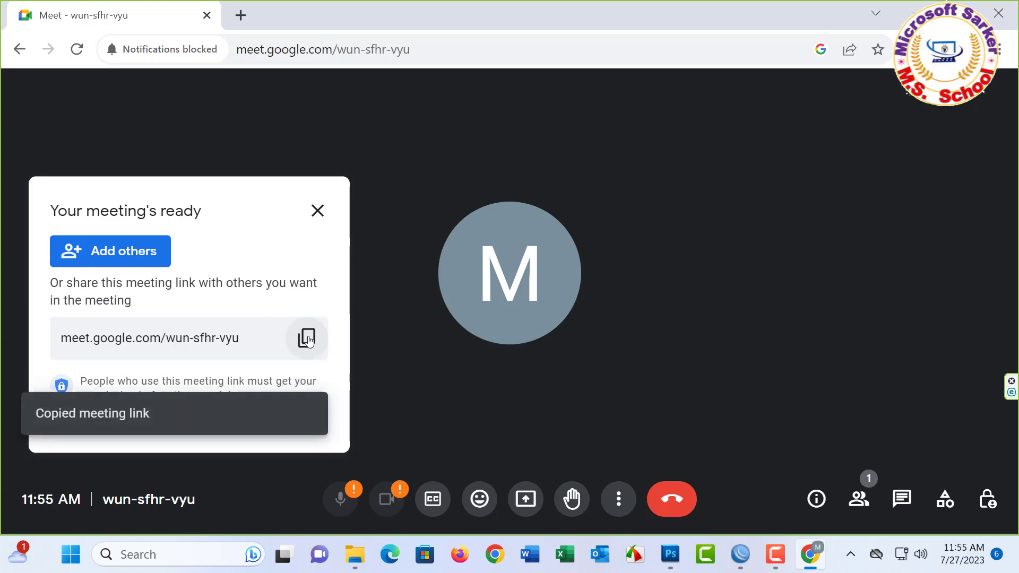
# Add two suggested contacts to the meeting and send them the e-mail invitation
pyautogui.click(110, 265)
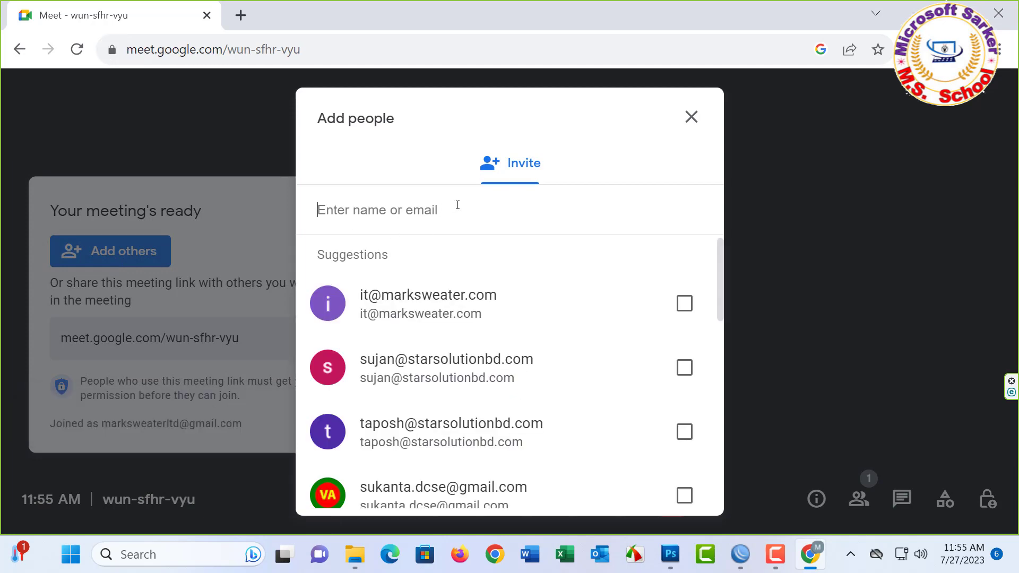
pyautogui.click(441, 317)
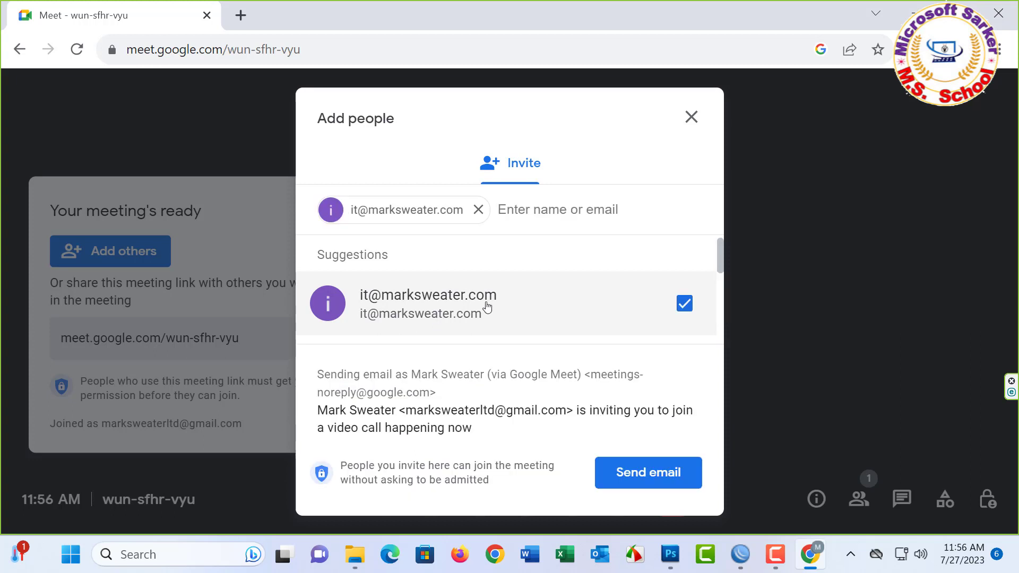
pyautogui.scroll(-3, 478, 298)
pyautogui.click(685, 292)
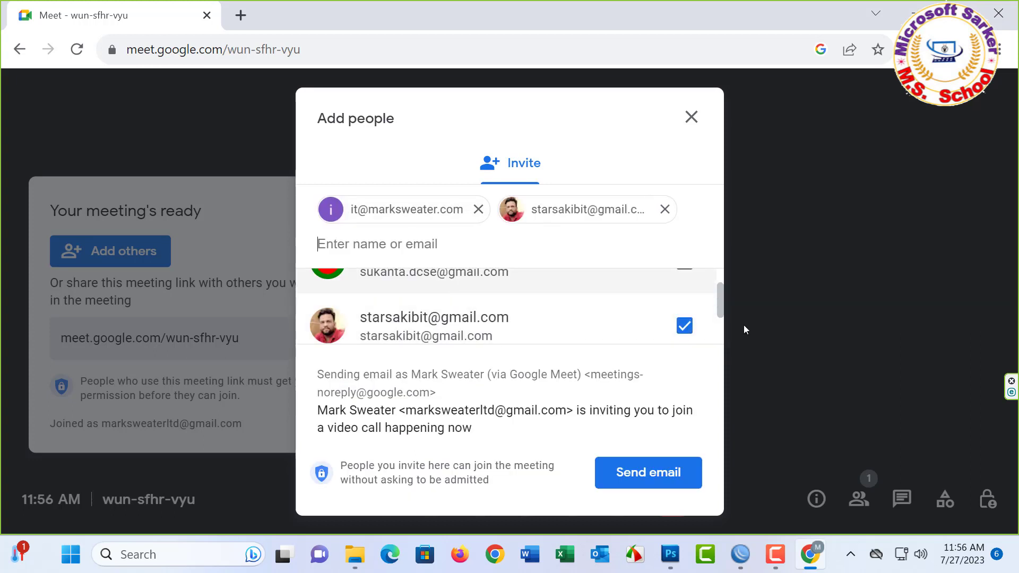
pyautogui.click(629, 485)
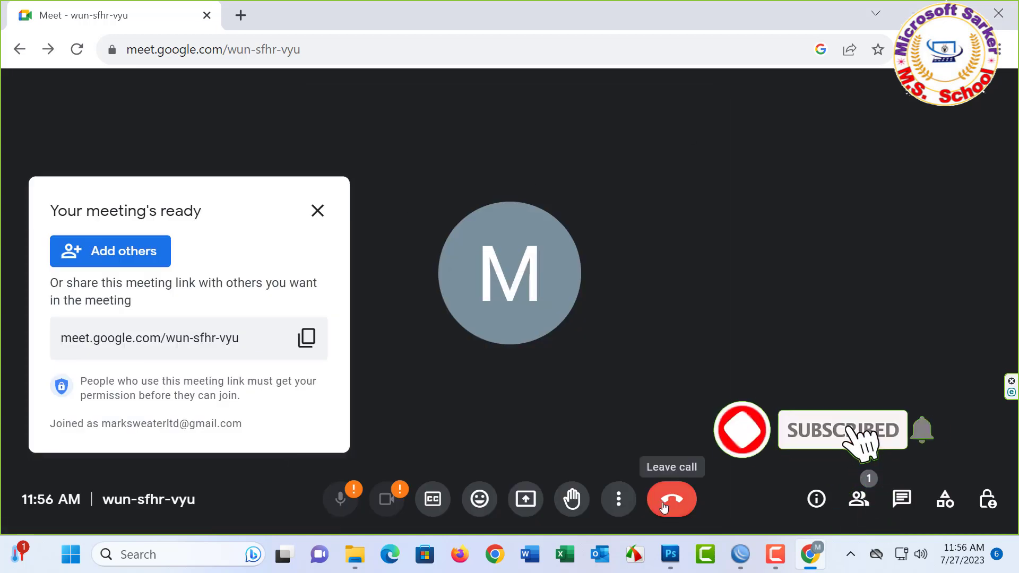
# Leave the instant meeting and start a new meeting event scheduled in Google Calendar
pyautogui.click(664, 504)
pyautogui.click(553, 250)
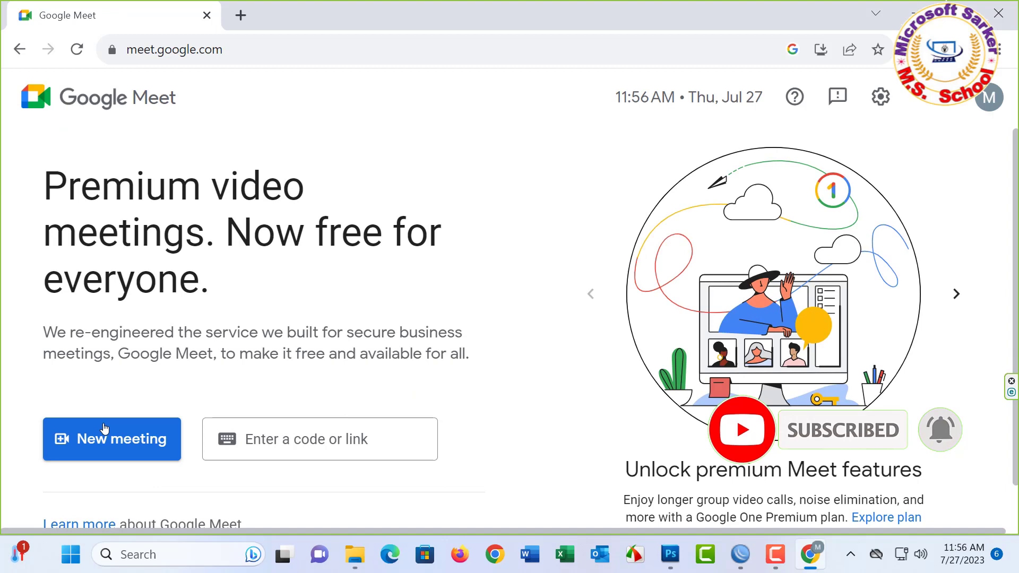
pyautogui.click(88, 448)
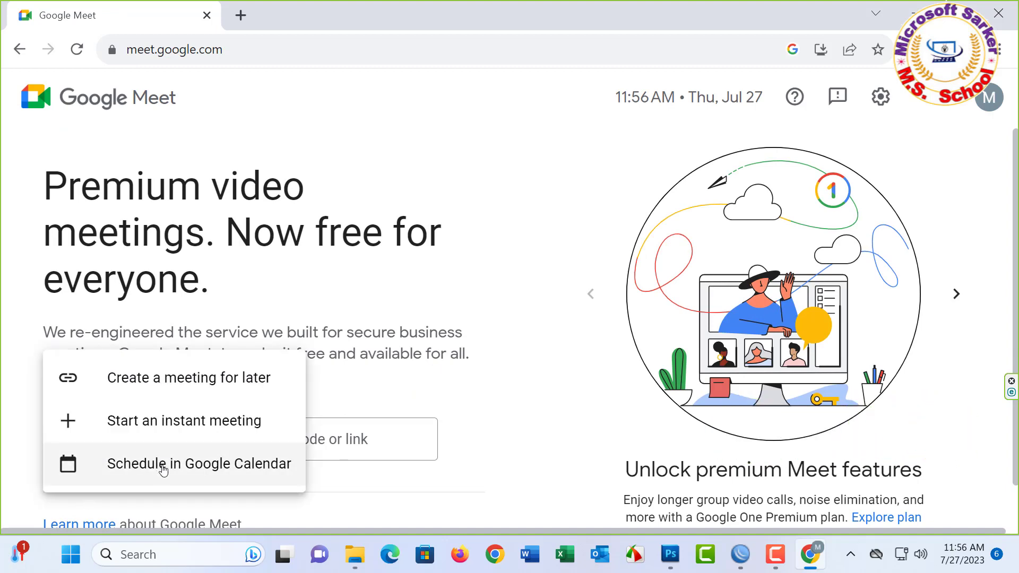
pyautogui.click(245, 468)
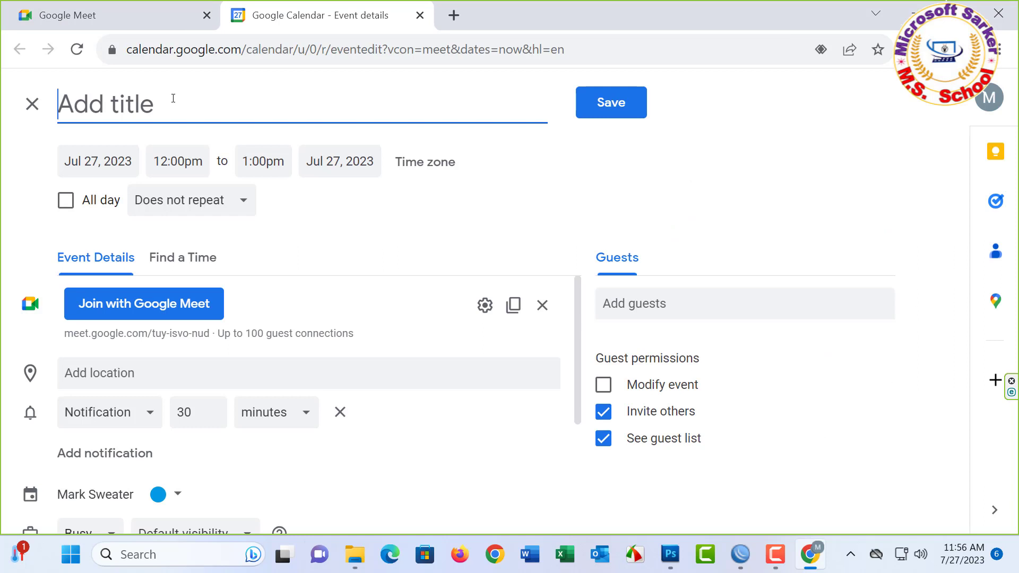
# Title the calendar event "test for meeting issues", correcting the misspelled last word with the suggested spelling
pyautogui.write('test ')
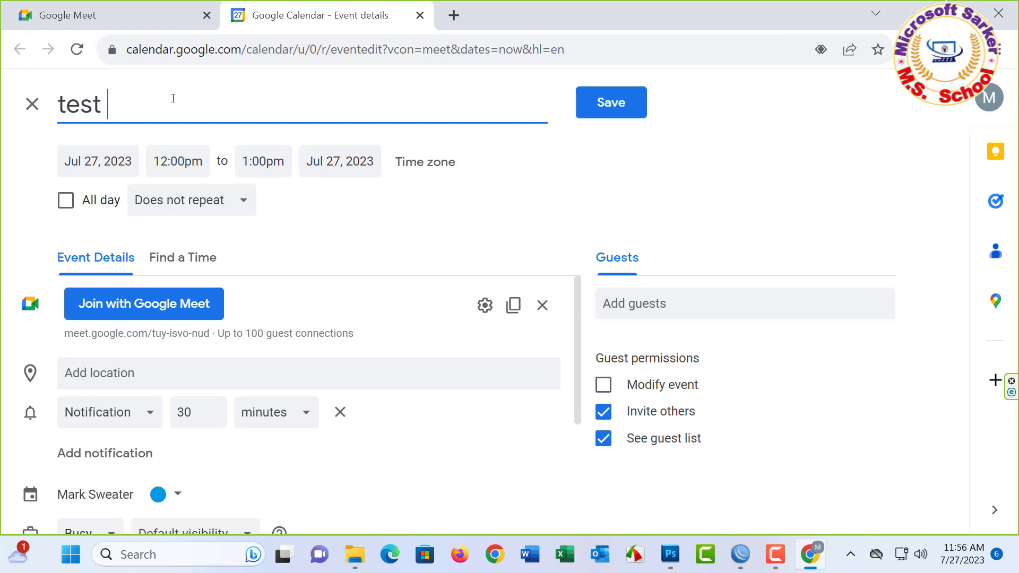
pyautogui.write('for meet')
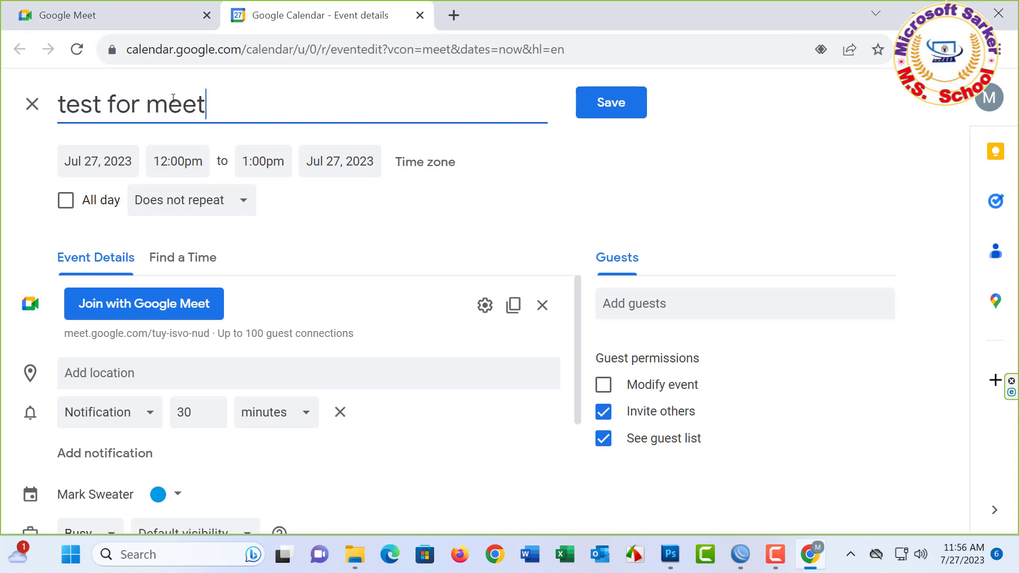
pyautogui.write('ing issuse')
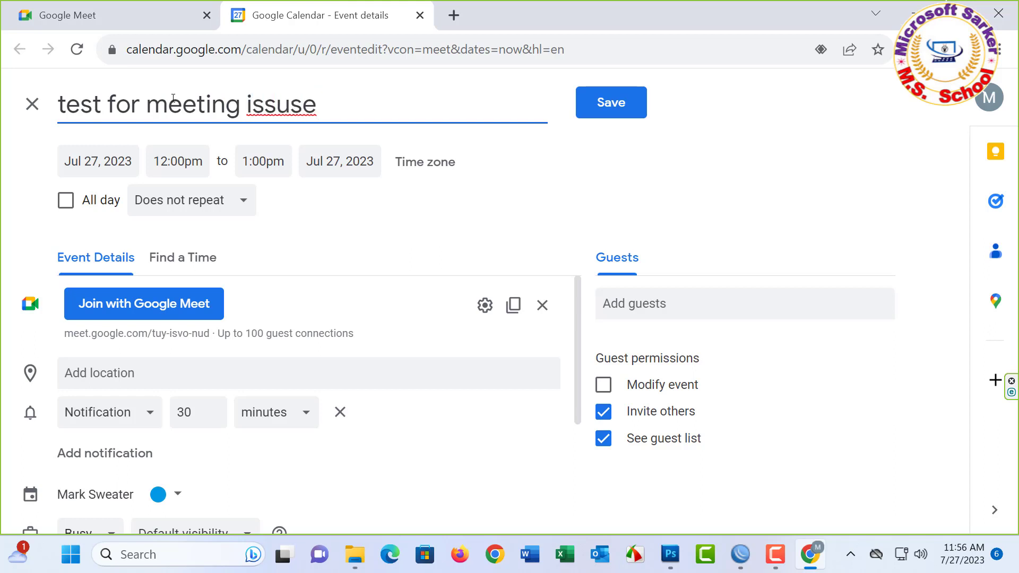
pyautogui.rightClick(268, 119)
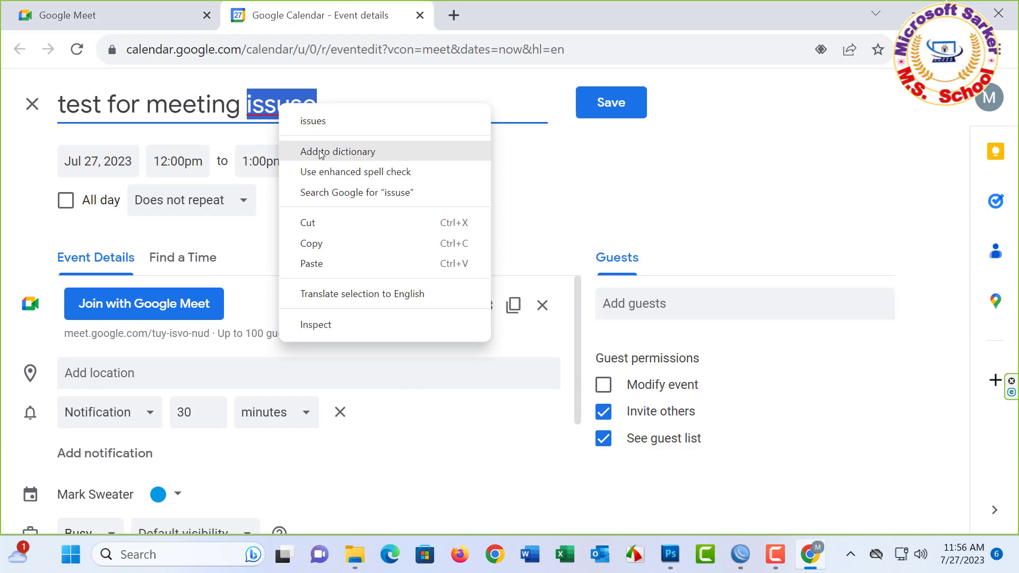
pyautogui.click(318, 119)
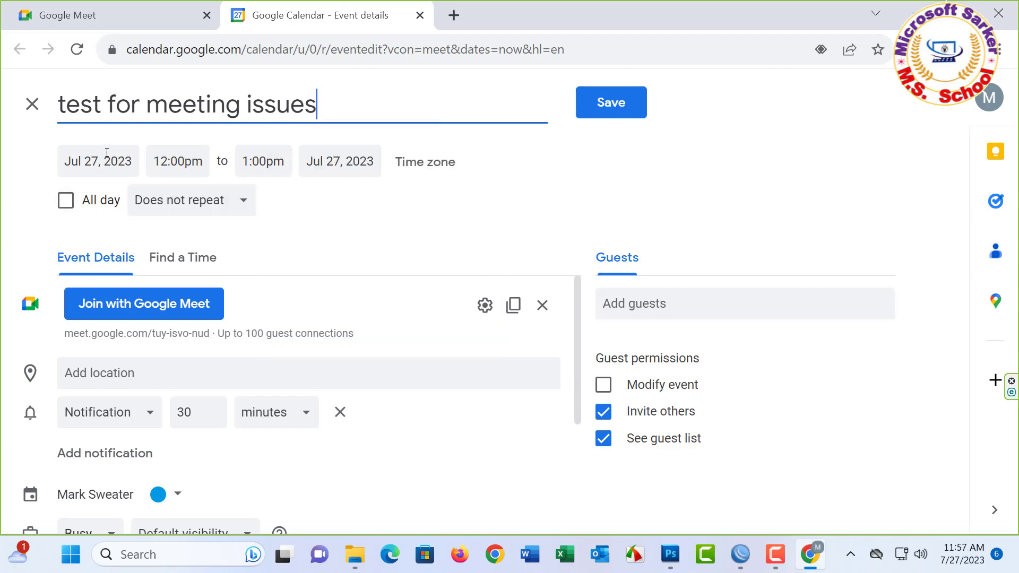
# Set the event's date to Jul 27, 2023 and its start time to 1:00pm
pyautogui.click(119, 166)
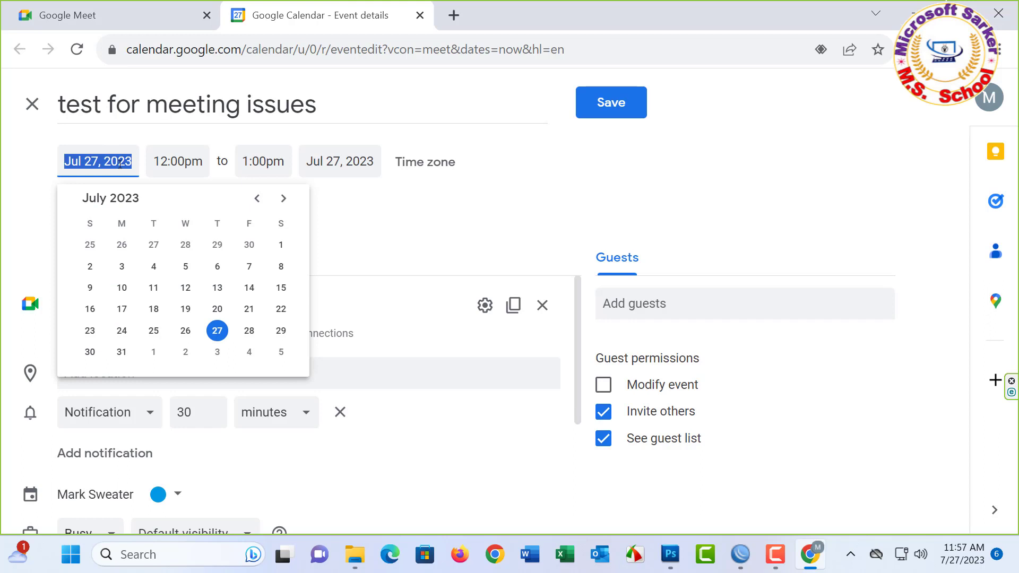
pyautogui.click(218, 333)
pyautogui.click(194, 152)
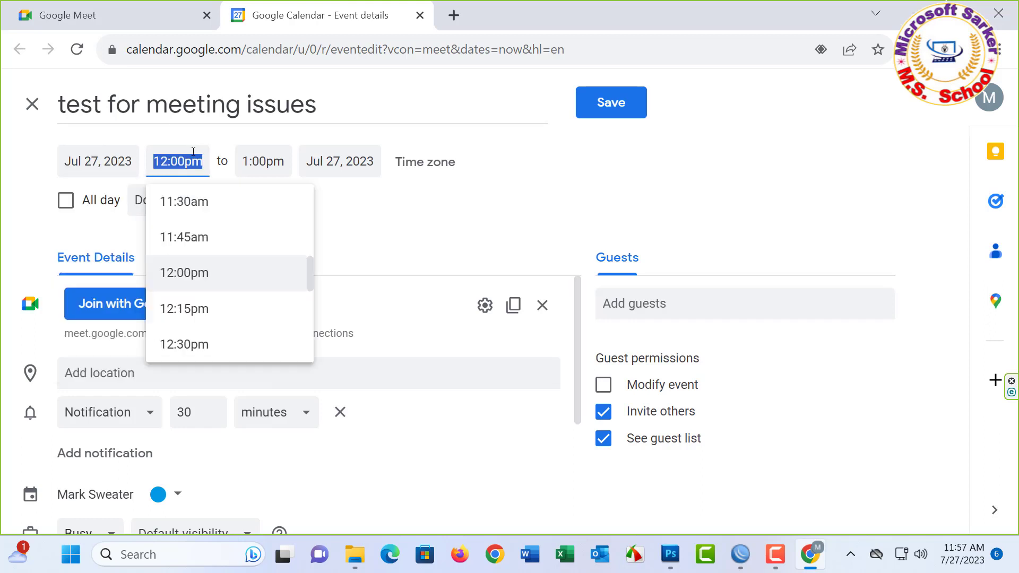
pyautogui.scroll(-2, 191, 290)
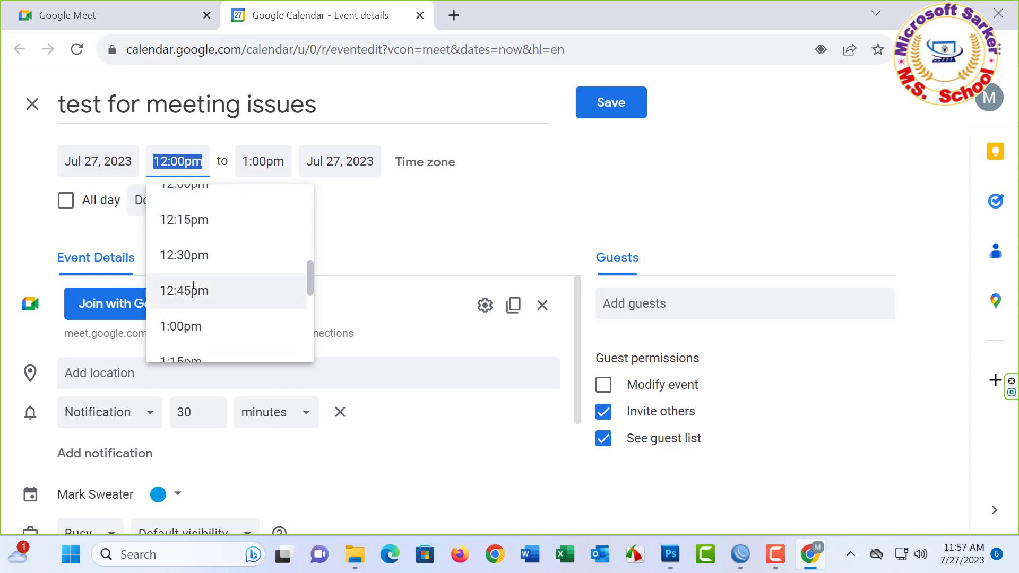
pyautogui.click(181, 325)
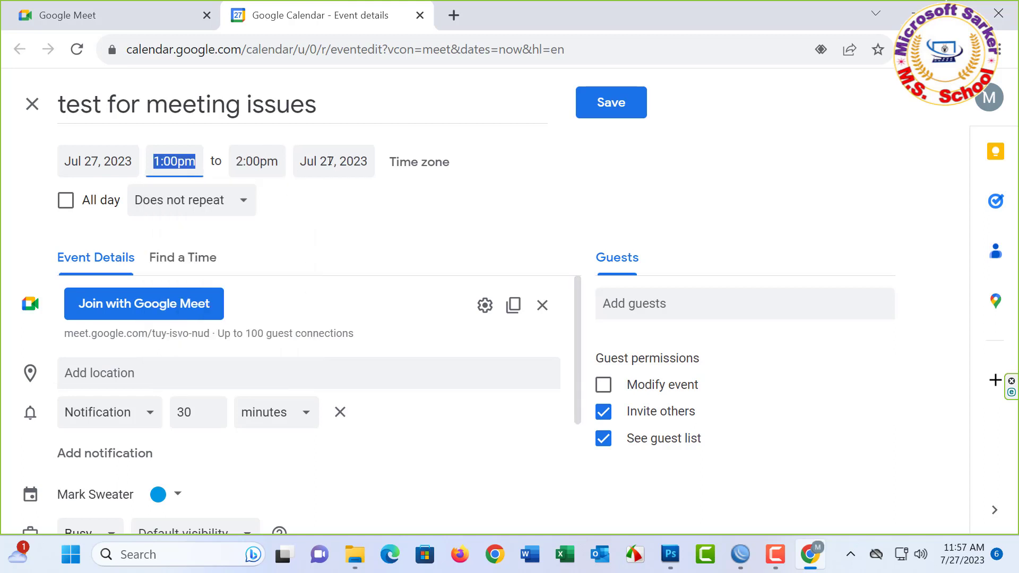
# Set the event's time zone to (GMT+06:00) Bangladesh Standard Time and its recurrence to Does not repeat
pyautogui.click(449, 163)
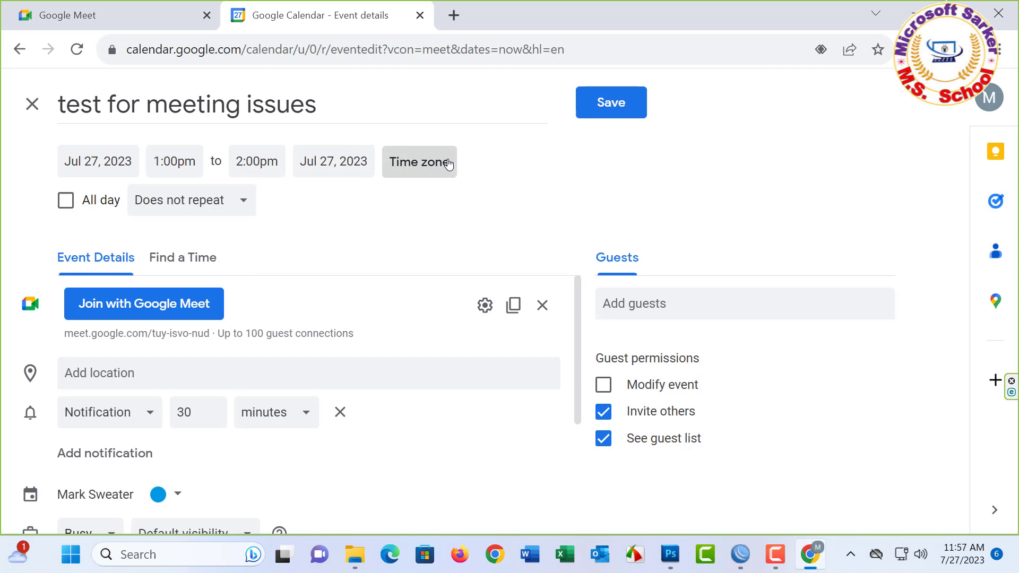
pyautogui.press('Return')
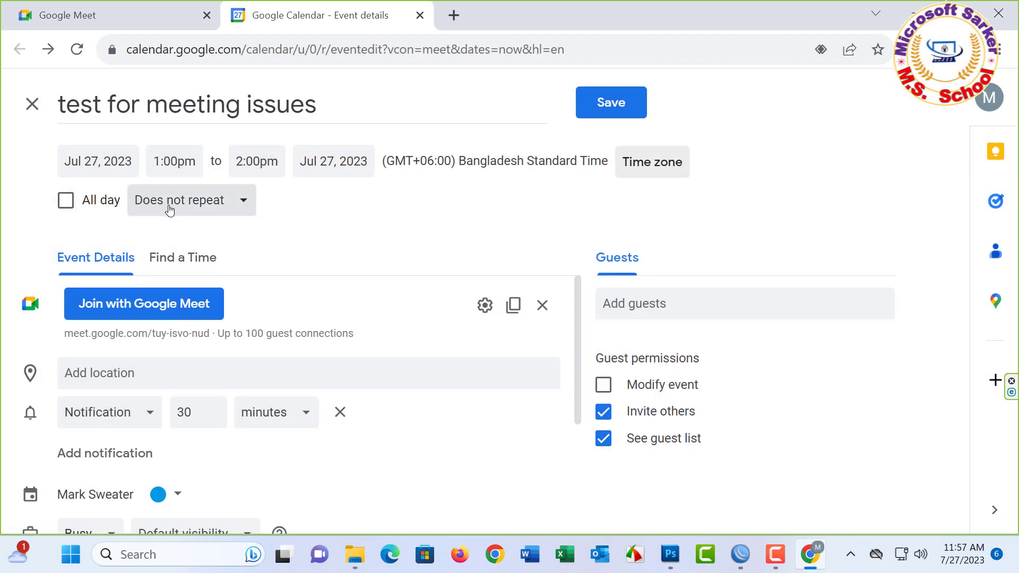
pyautogui.click(242, 201)
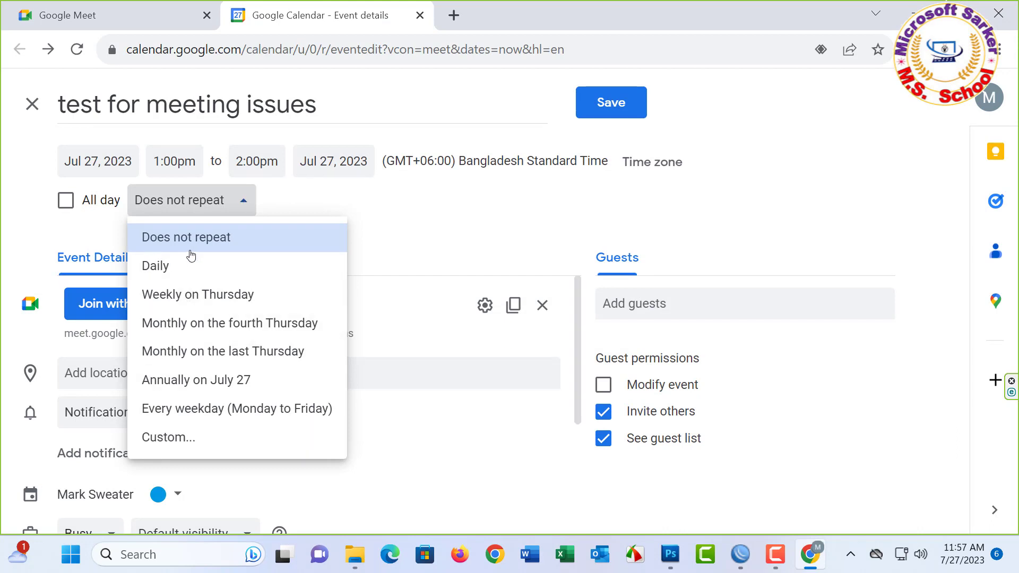
pyautogui.click(222, 239)
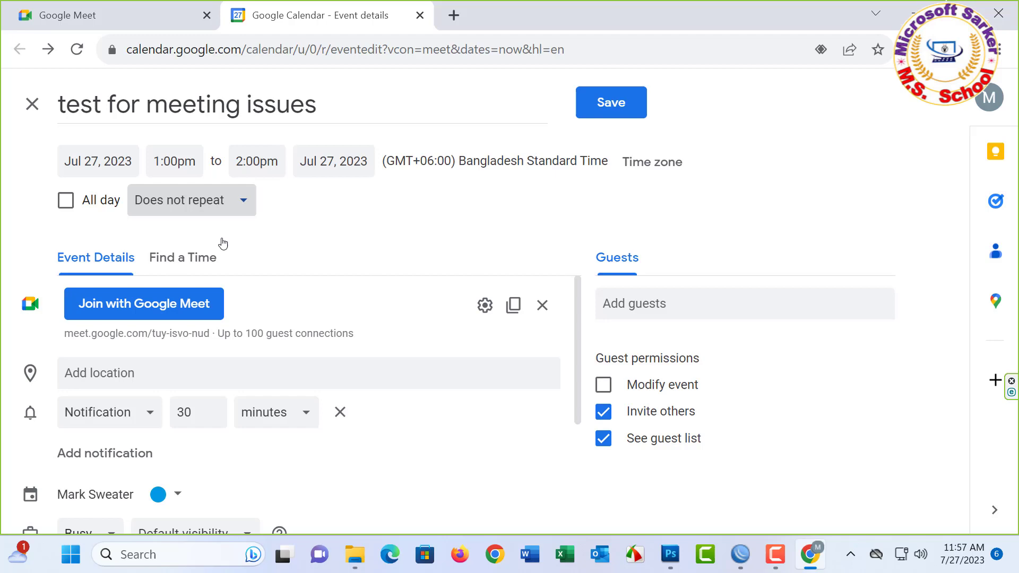
pyautogui.scroll(-4, 91, 405)
pyautogui.click(91, 405)
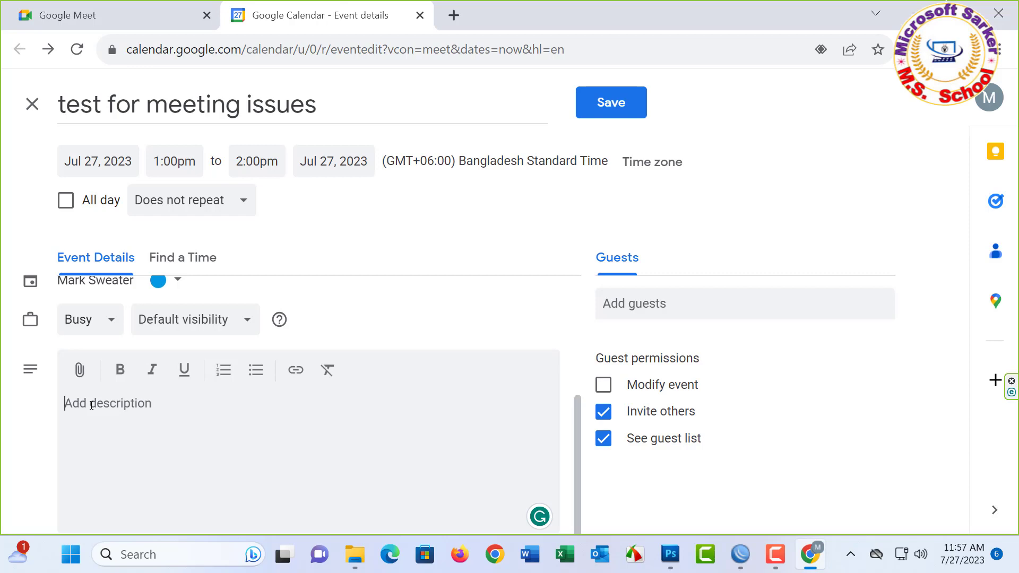
pyautogui.scroll(4, 103, 398)
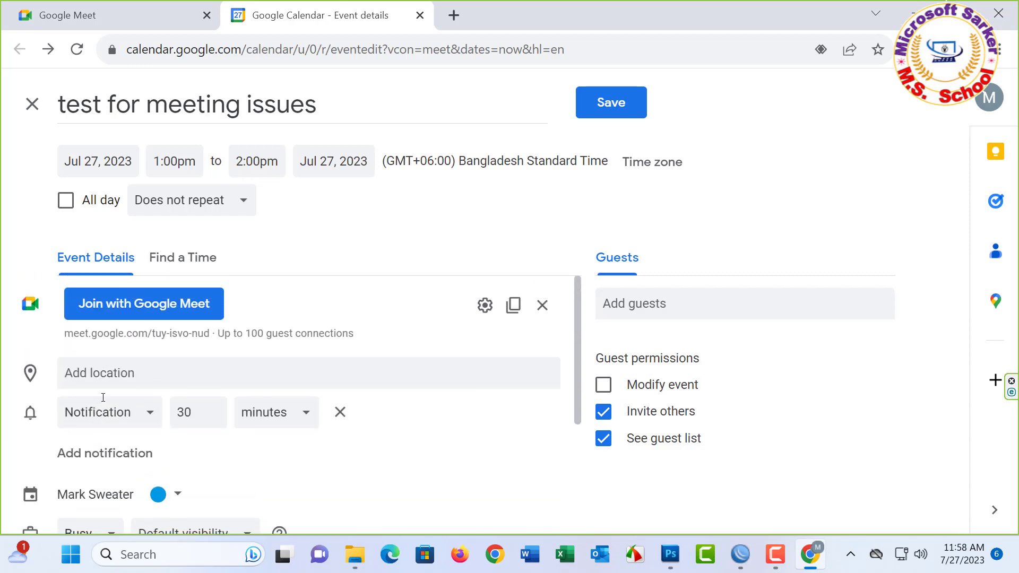
# Add two suggested contacts as guests of the calendar event
pyautogui.click(624, 302)
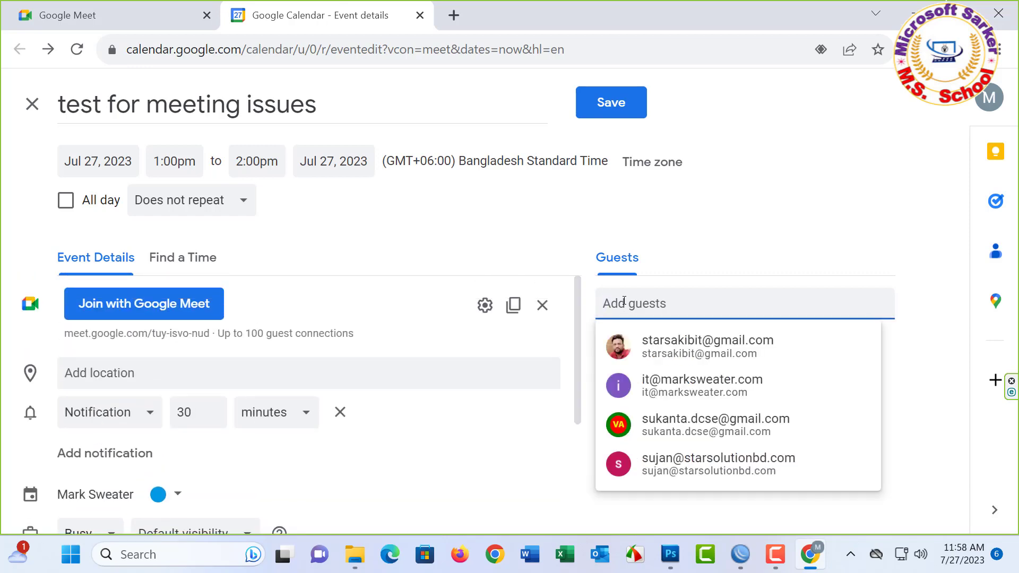
pyautogui.click(704, 437)
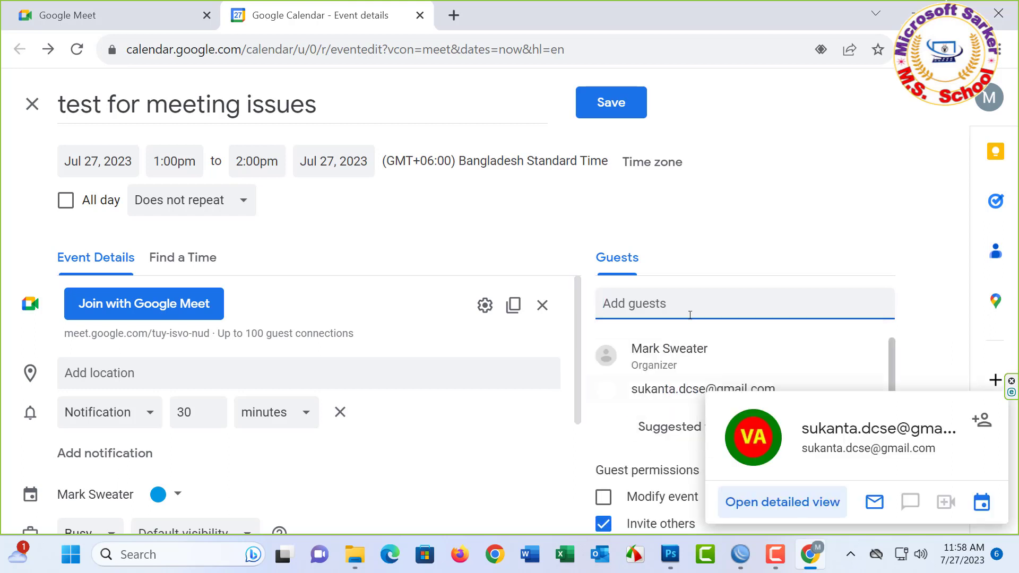
pyautogui.click(692, 291)
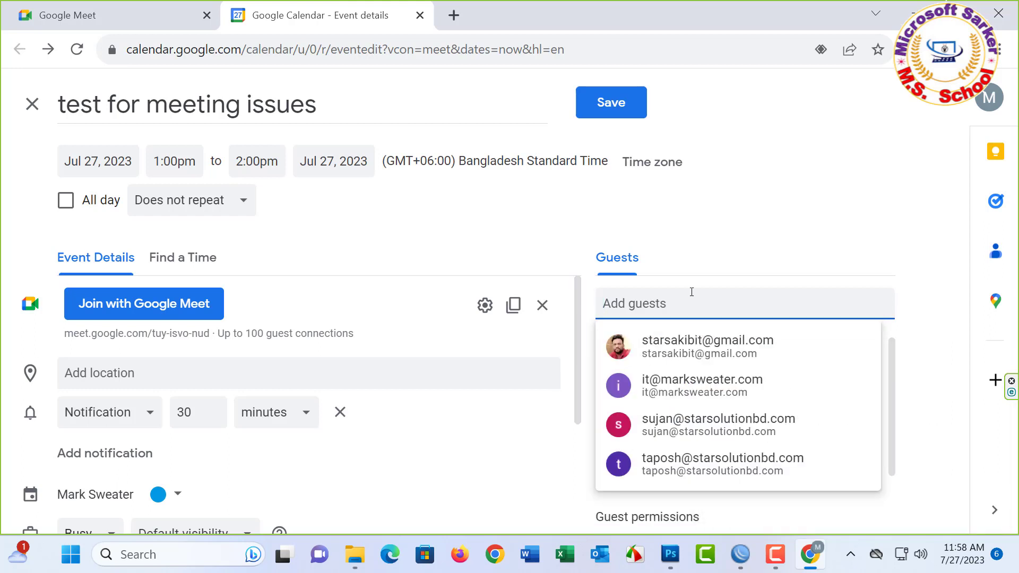
pyautogui.click(662, 468)
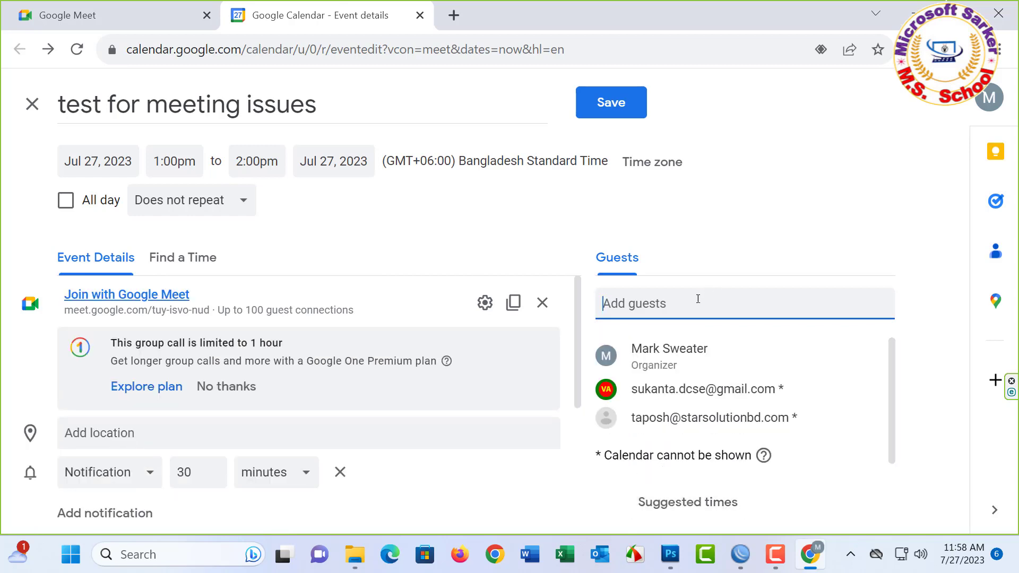
# Remove the event's Google Meet conference, add a new one and copy its joining information
pyautogui.click(542, 303)
pyautogui.click(218, 312)
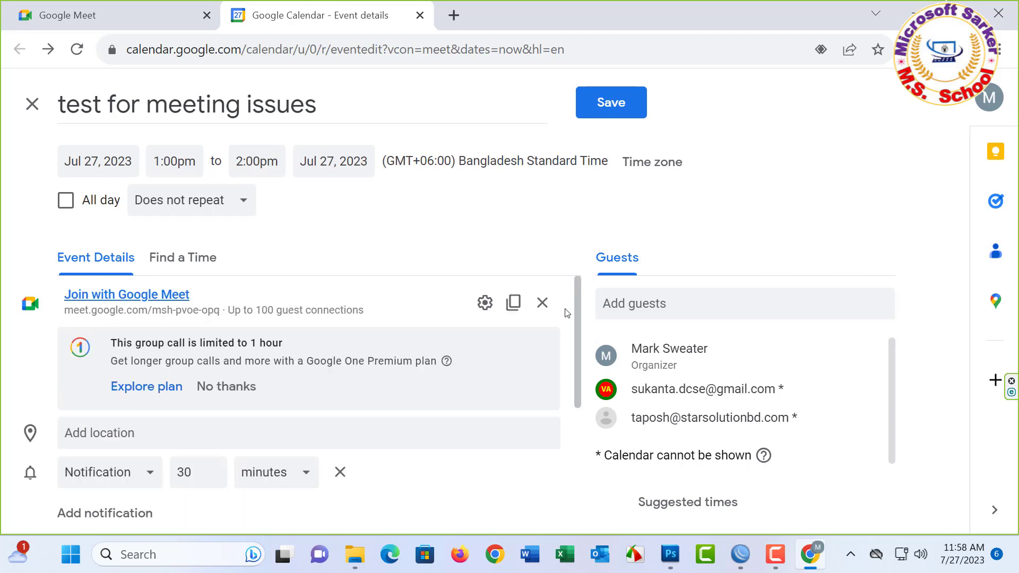
pyautogui.click(512, 306)
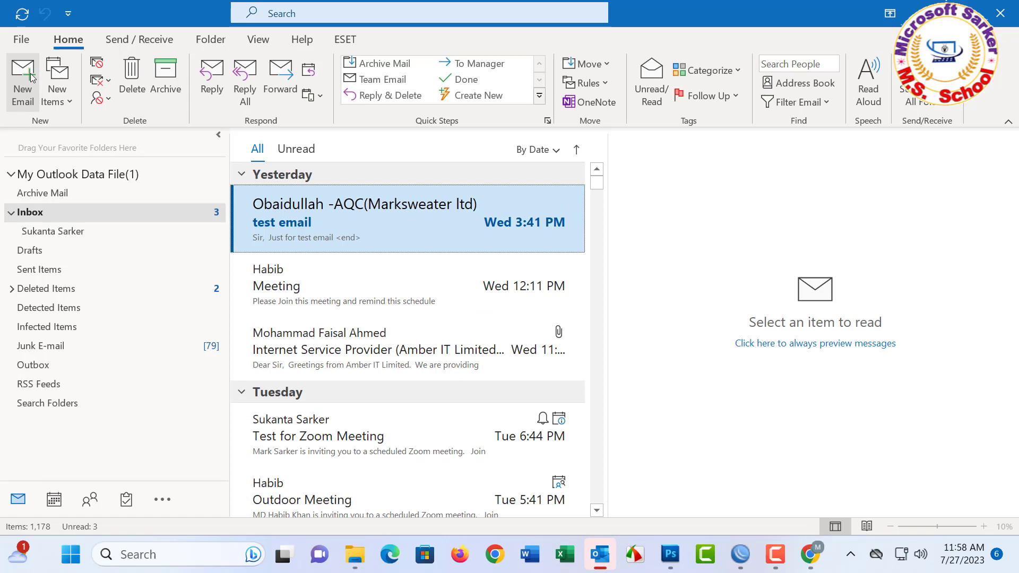
# Switch to Outlook, start a new e-mail and paste the meeting's joining information into its body
pyautogui.hotkey('ctrl', 'n')
pyautogui.rightClick(117, 300)
pyautogui.click(151, 112)
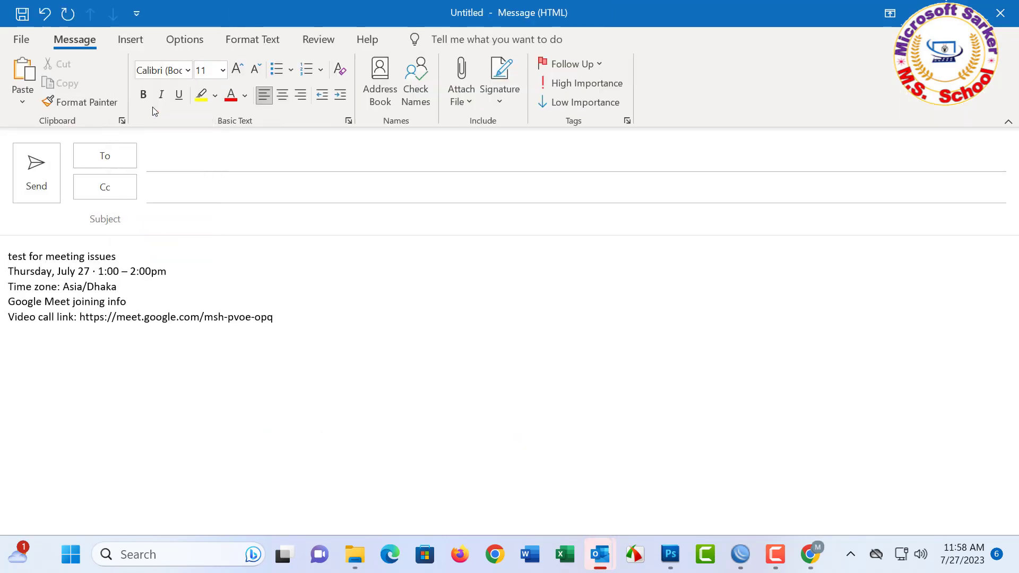